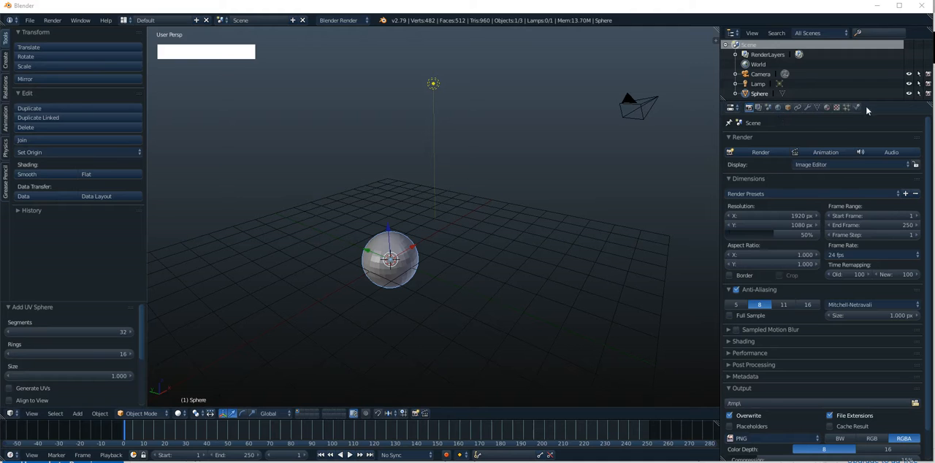
Enlarge the Outliner area and expand the Sphere object to list its mesh data
drag(873, 107, 866, 127)
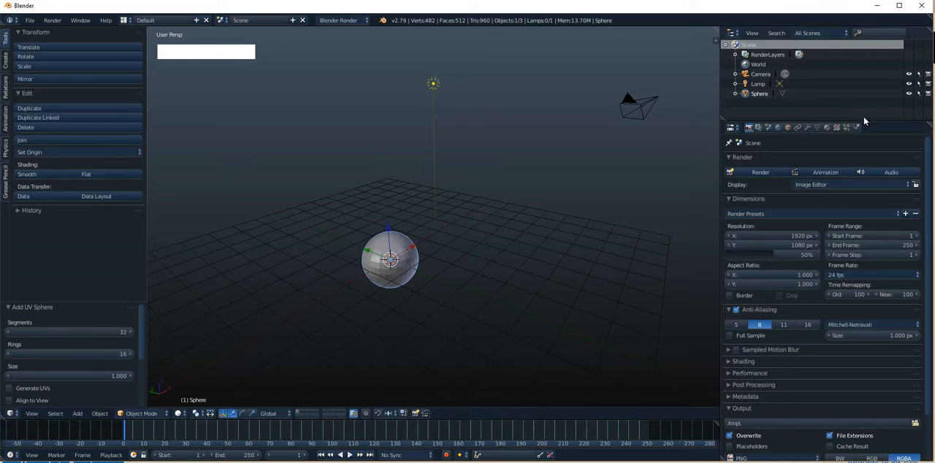
alt+shift+drag(440, 223, 492, 203)
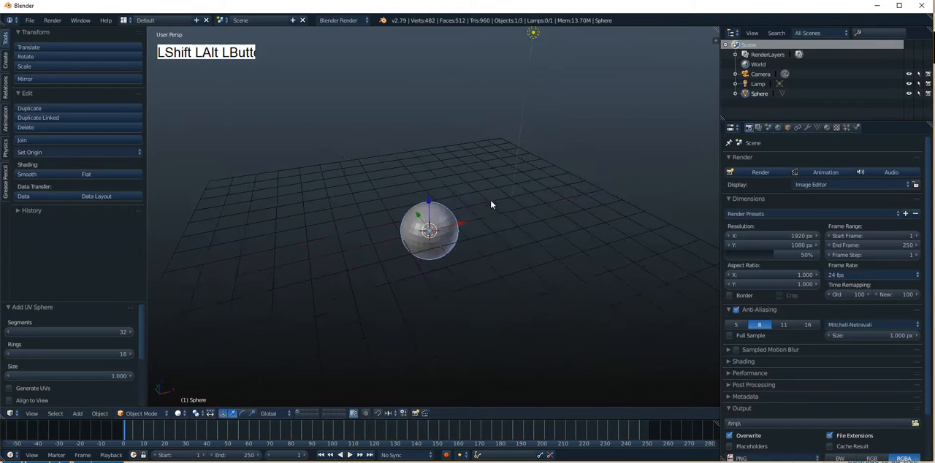
click(736, 94)
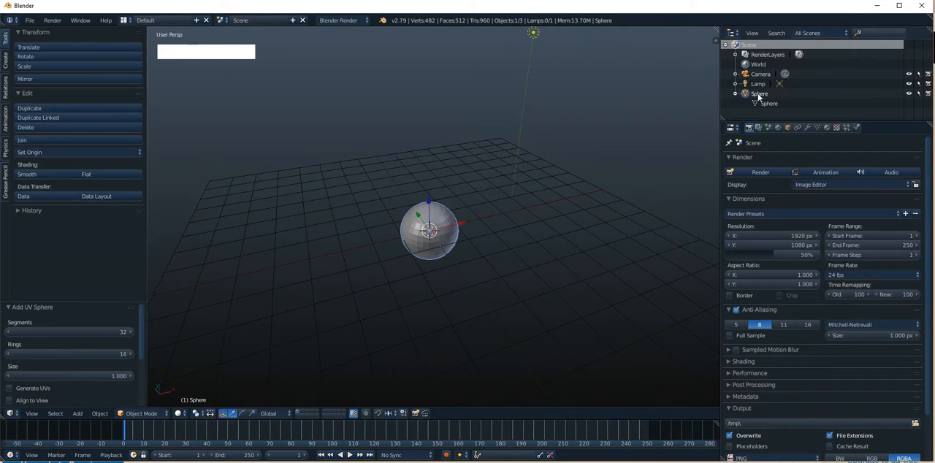
Open the sphere's mesh data in Edit Mode through its Outliner entry and return to Object Mode
click(763, 103)
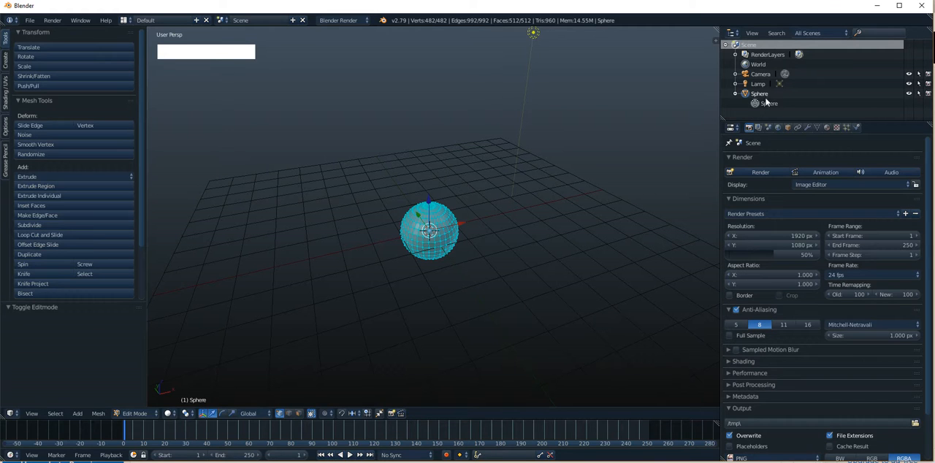
click(764, 95)
key(Tab)
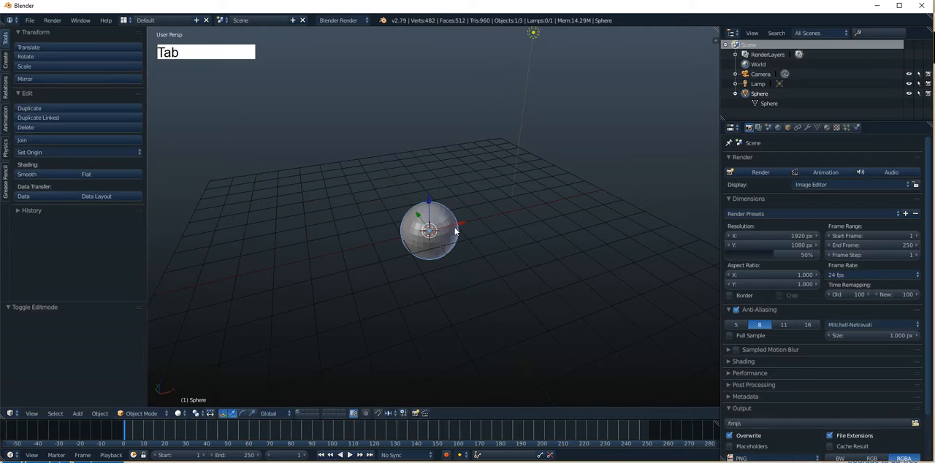
scroll(455, 225, up, 3)
alt+shift+drag(454, 225, 458, 204)
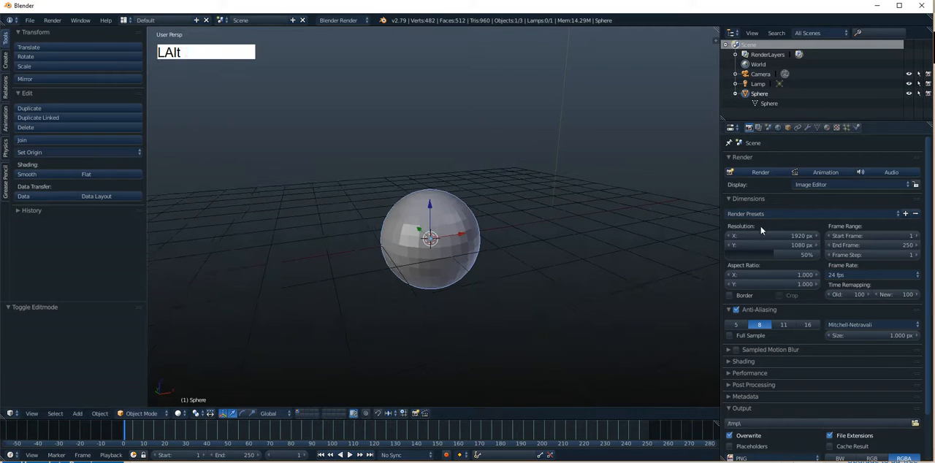
Look through the sphere's object, mesh data, material and texture properties, entering and leaving Edit Mode along the way
click(788, 127)
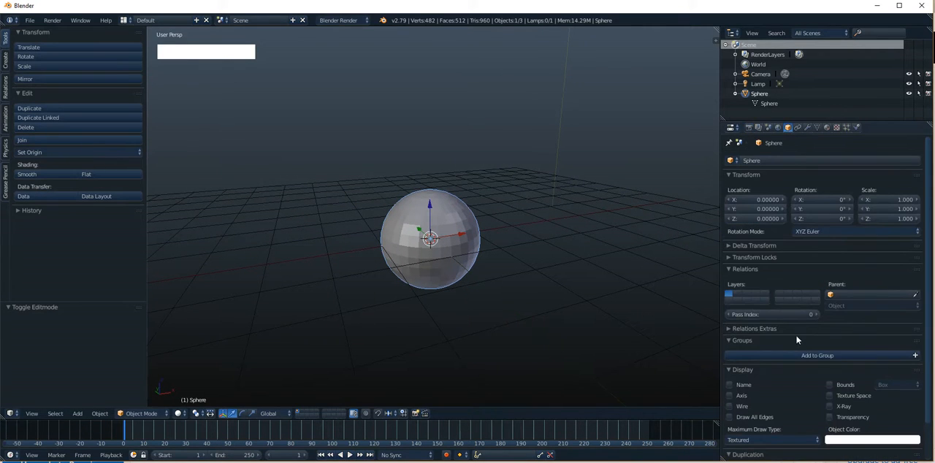
click(775, 102)
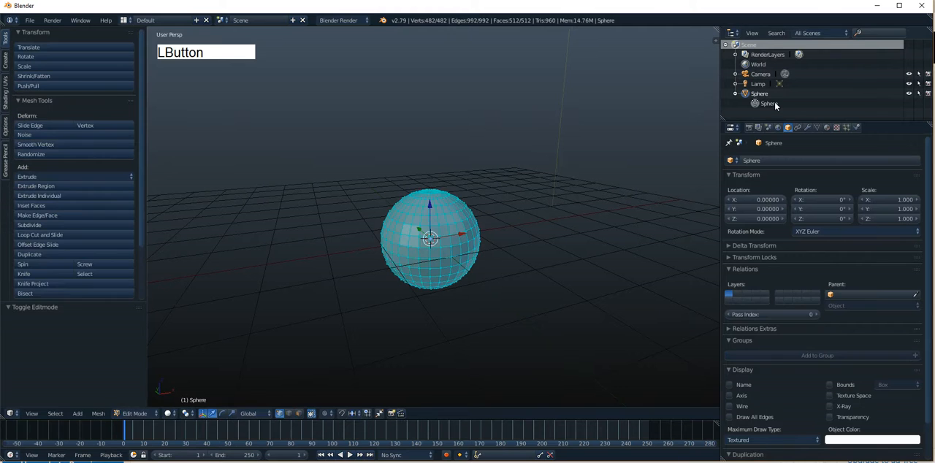
click(816, 127)
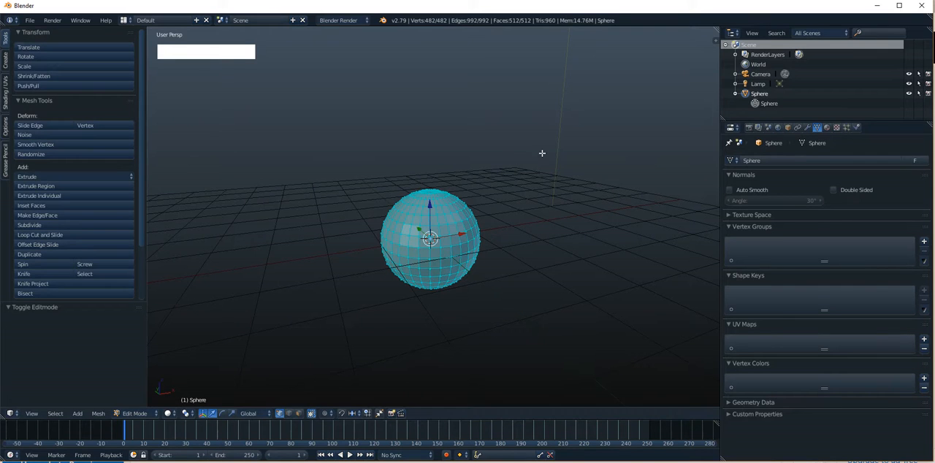
key(Tab)
click(826, 127)
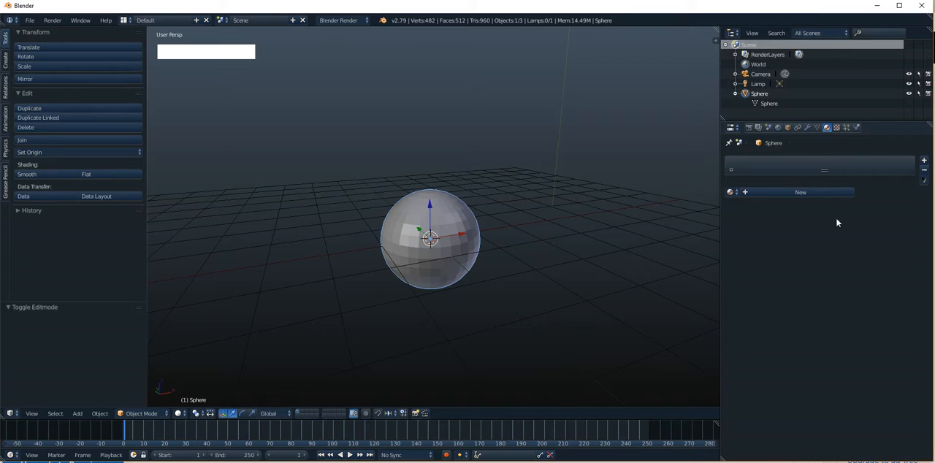
click(836, 127)
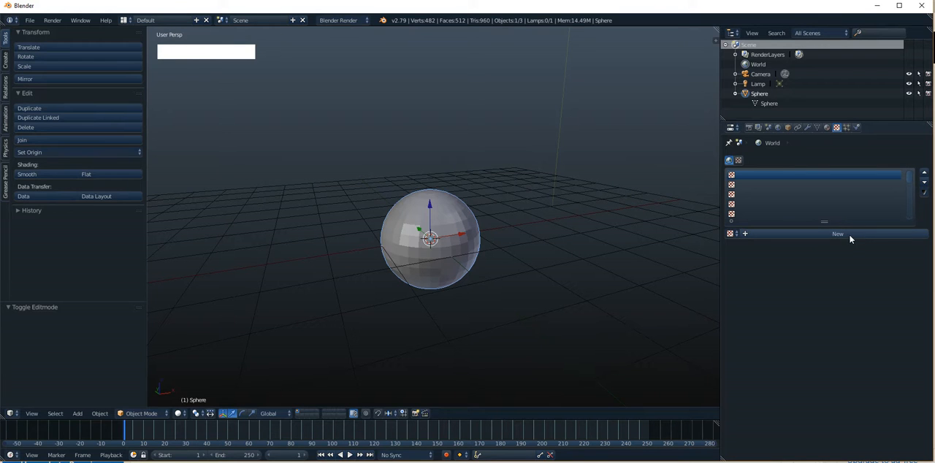
click(827, 128)
click(817, 127)
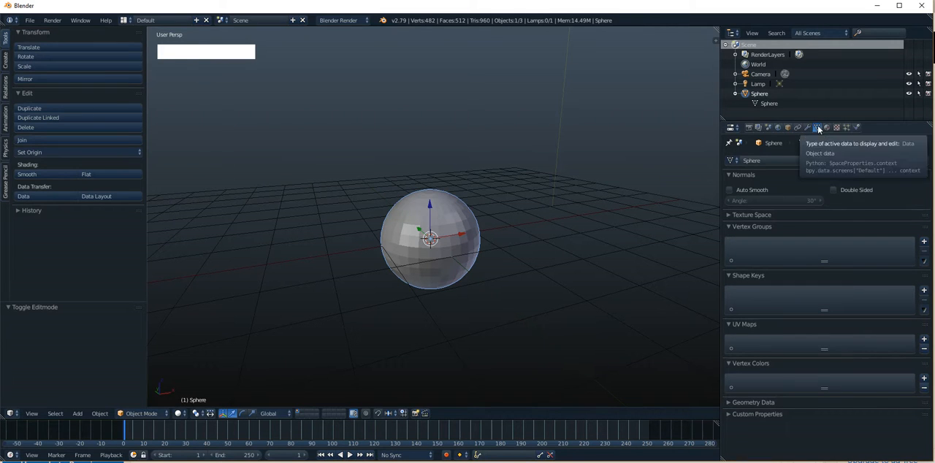
Examine the sphere's object-level transform, relations, display and duplication settings and compare them with its mesh data settings
click(788, 129)
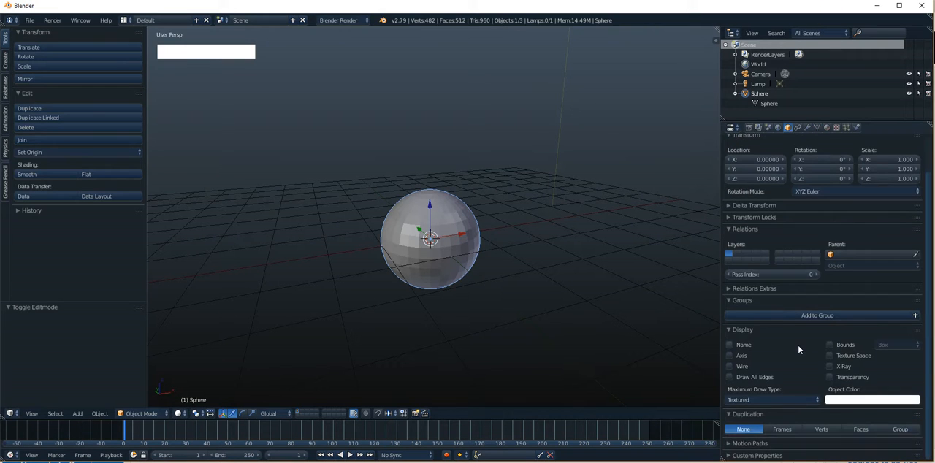
scroll(798, 344, down, 2)
scroll(798, 345, up, 2)
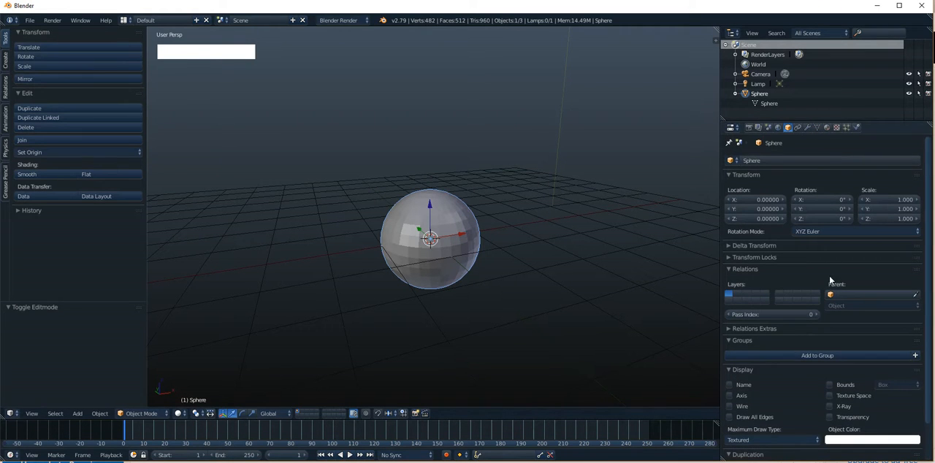
scroll(818, 274, down, 2)
scroll(815, 285, up, 2)
click(816, 126)
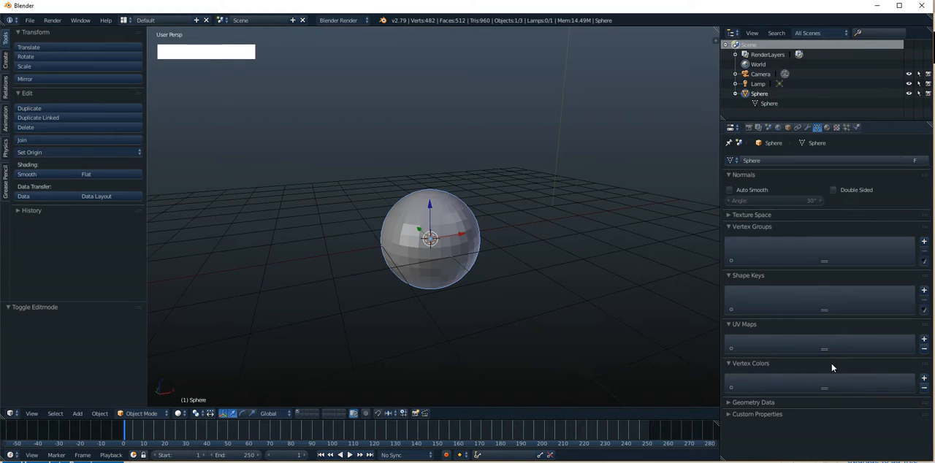
click(787, 127)
scroll(789, 344, down, 2)
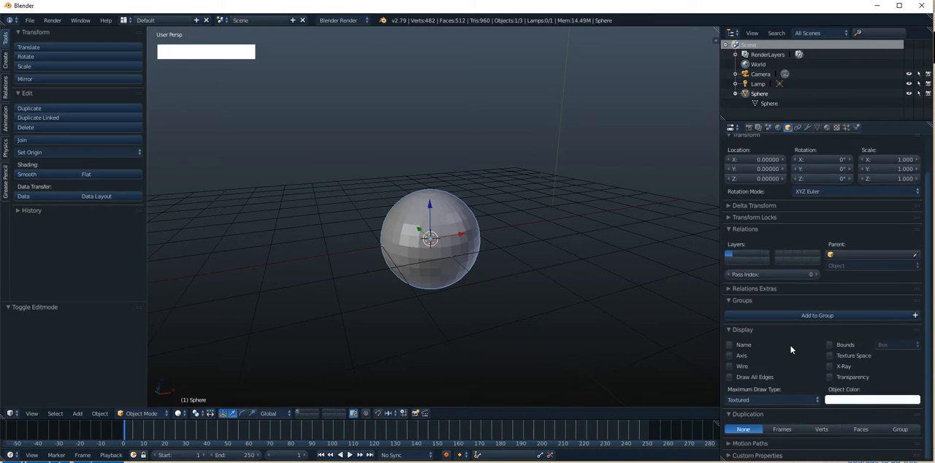
scroll(789, 344, up, 2)
Try moving the whole sphere object away from the origin in Object Mode, and undo the move
right_drag(453, 231, 535, 185)
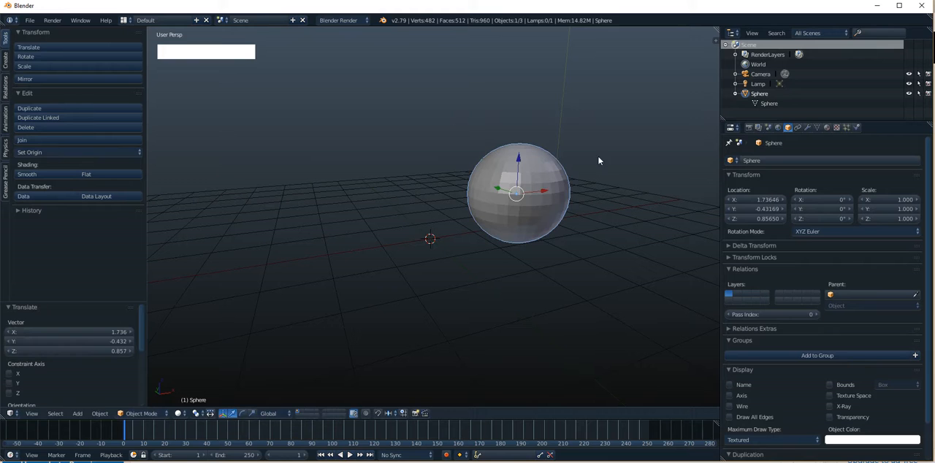
key(ctrl+z)
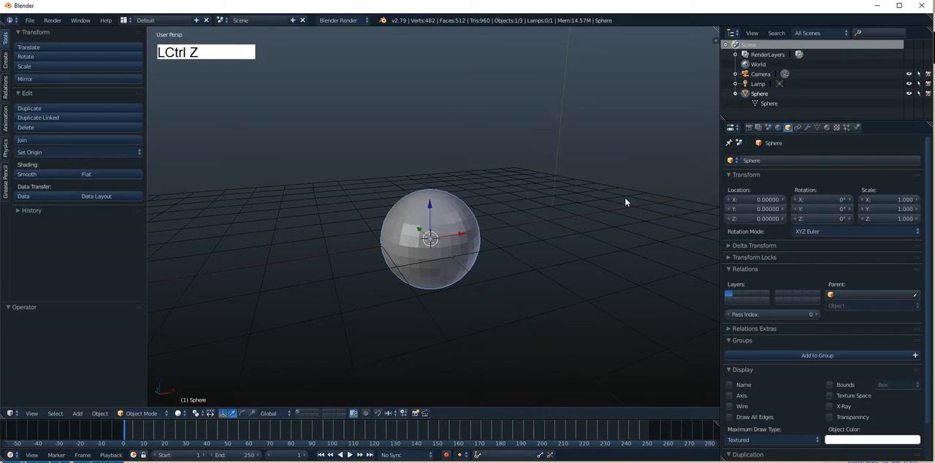
alt+drag(435, 206, 482, 204)
alt+shift+drag(482, 205, 569, 200)
alt+drag(569, 201, 503, 204)
alt+shift+drag(503, 204, 477, 177)
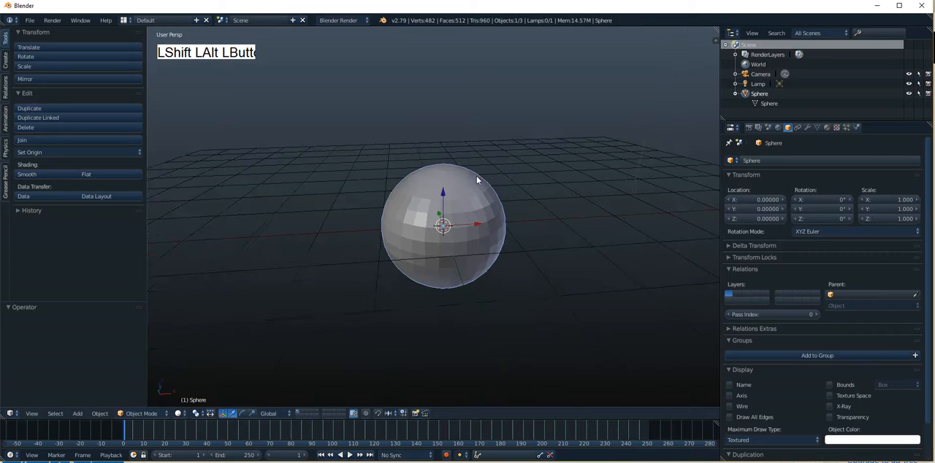
Show the sphere's modifier settings and, in Edit Mode, move its entire mesh about -2.93 along X away from the object origin
click(807, 128)
click(738, 160)
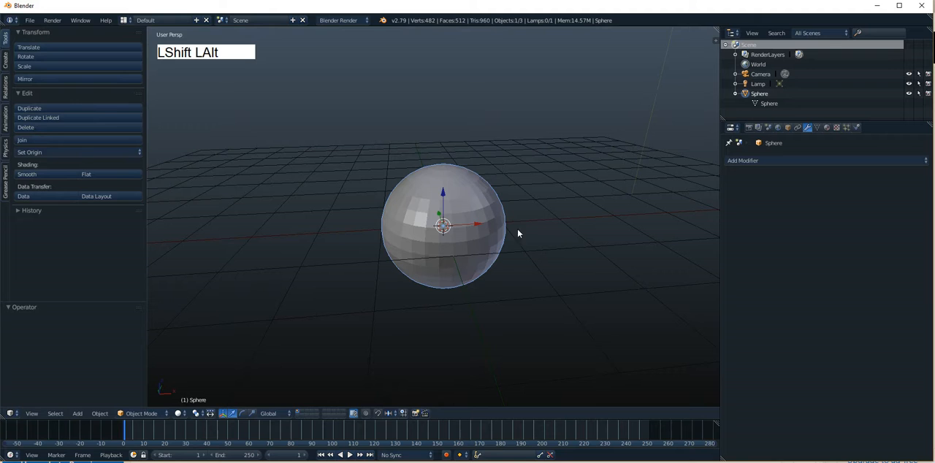
alt+shift+drag(518, 233, 477, 205)
key(Tab)
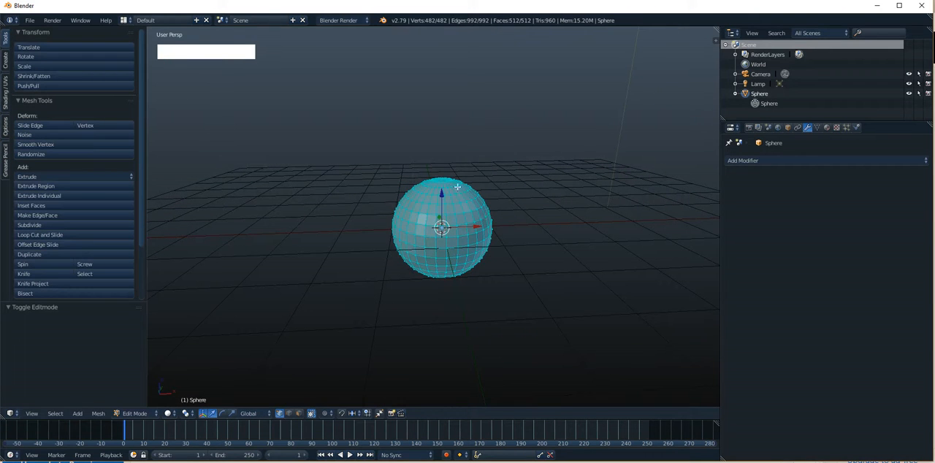
drag(483, 227, 334, 233)
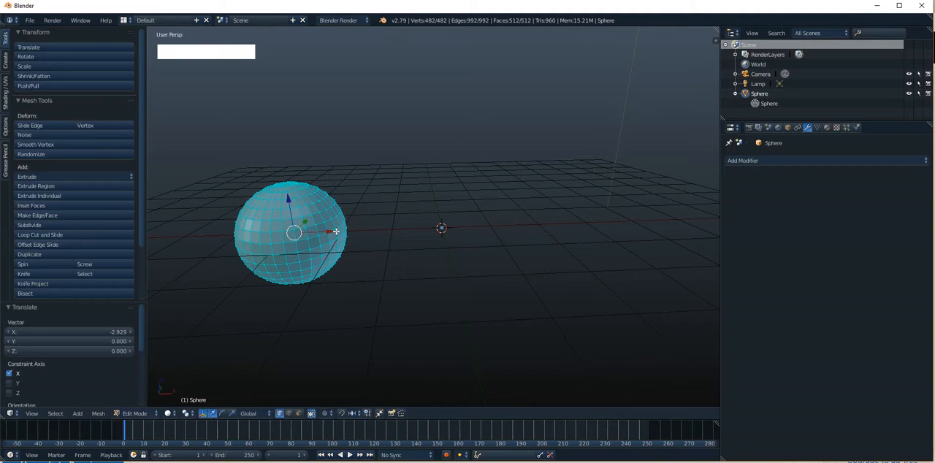
Add a Mirror modifier to the sphere and return to Object Mode to inspect the original and its mirrored copy
click(776, 162)
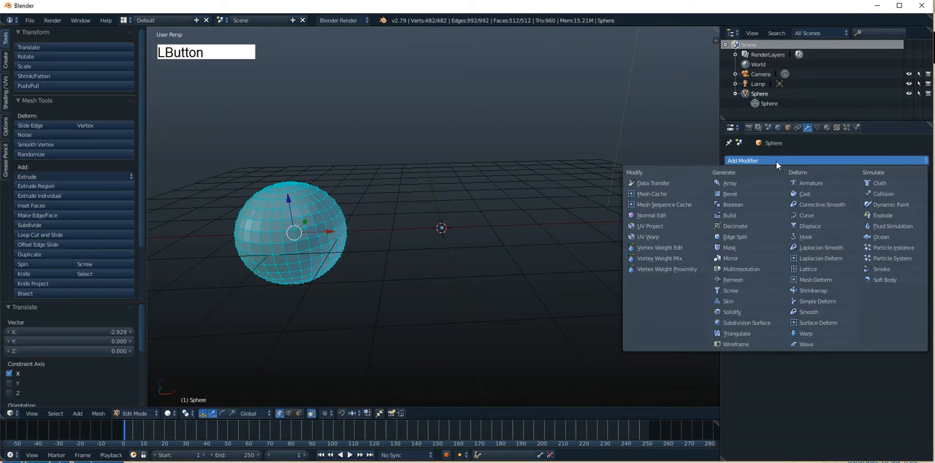
click(742, 258)
key(Tab)
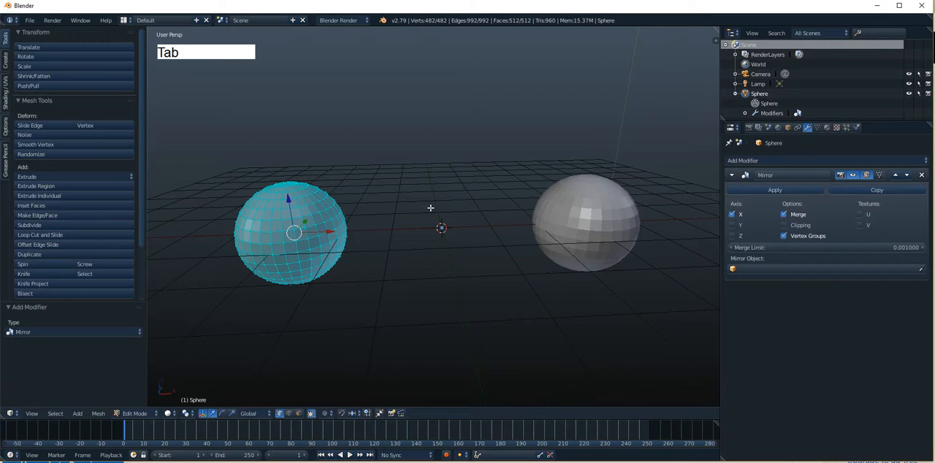
alt+shift+drag(489, 232, 511, 219)
alt+drag(431, 217, 388, 267)
right_click(383, 267)
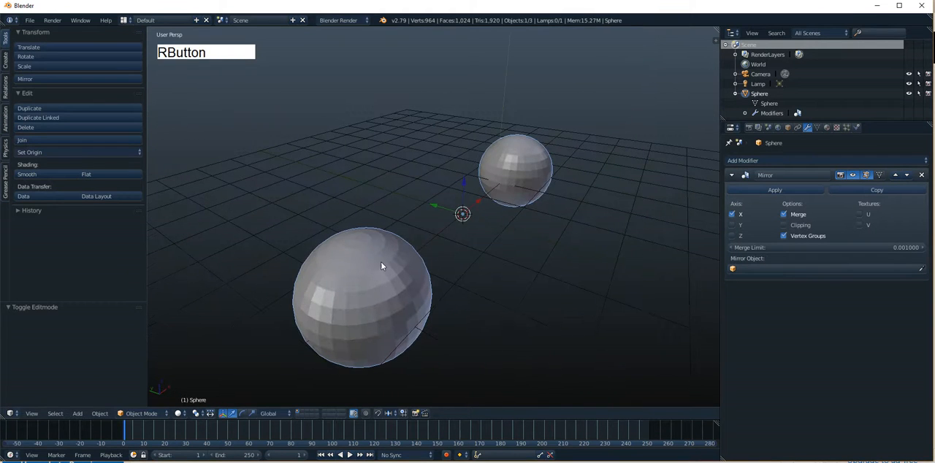
right_click(543, 152)
alt+drag(368, 290, 381, 216)
In Edit Mode, select a single vertex on the side of the original sphere facing the origin, undoing the last edit
key(Tab)
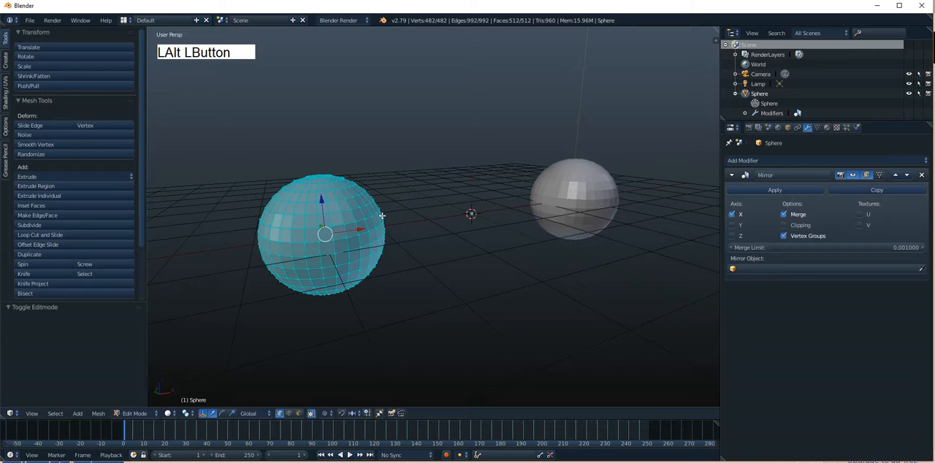
right_drag(381, 215, 432, 205)
key(ctrl+z)
alt+drag(492, 234, 505, 252)
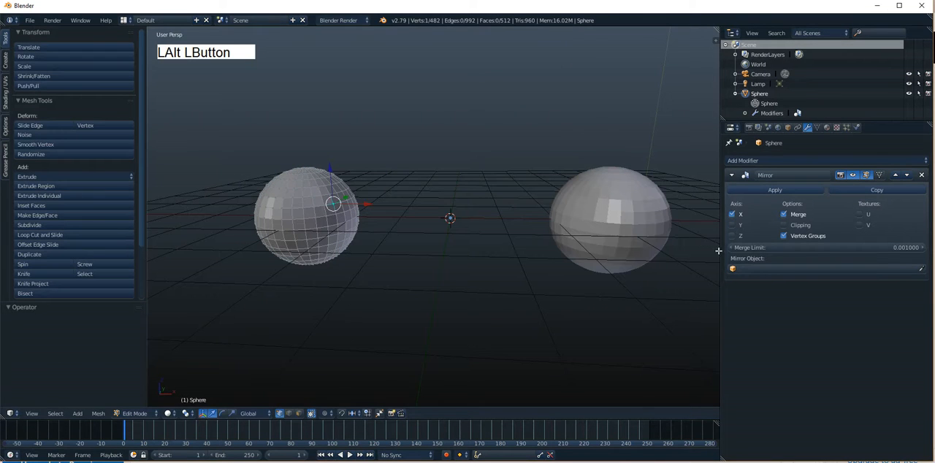
alt+shift+drag(450, 187, 486, 214)
alt+drag(486, 214, 473, 215)
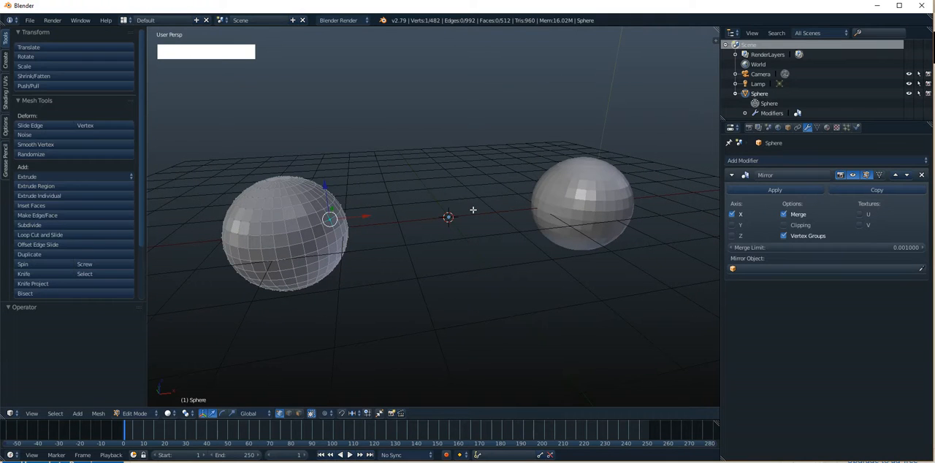
Turn on the Mirror modifier's option that shows the edit cage on the modifier result
click(867, 175)
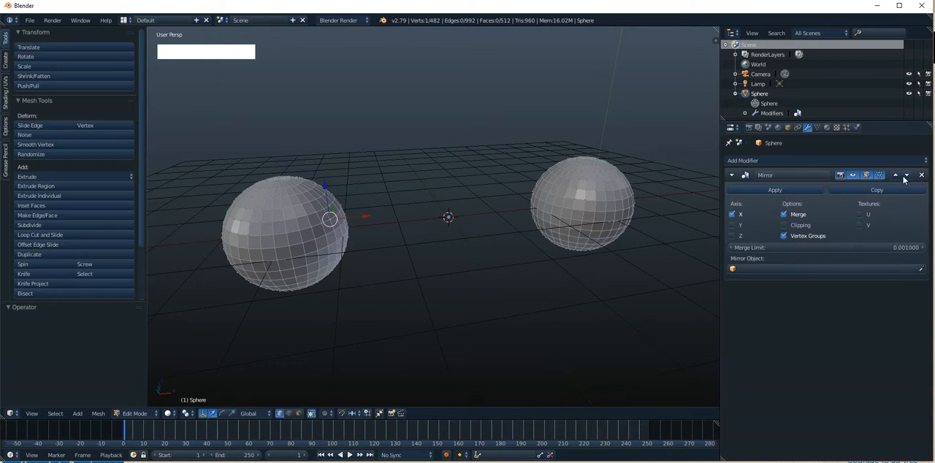
click(881, 175)
click(880, 176)
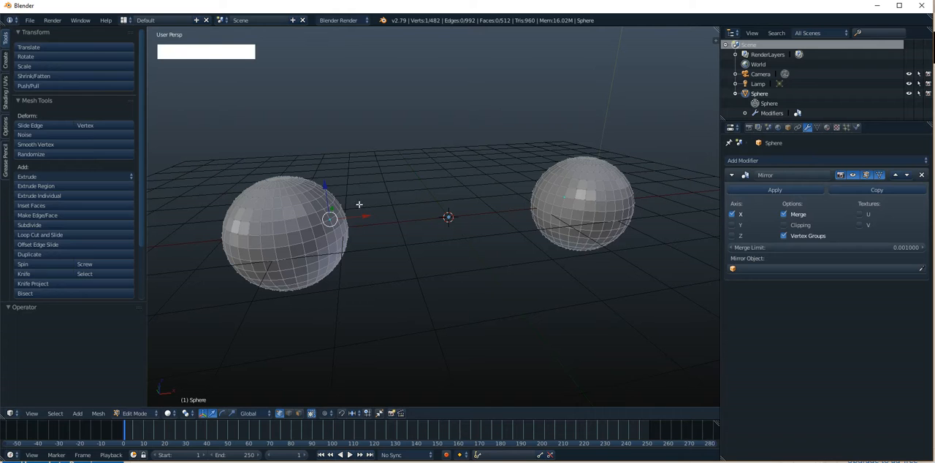
Pull the selected vertex out of the sphere toward the origin to form a spike, and return to Object Mode
mouse_move(339, 203)
right_down()
mouse_move(334, 195)
mouse_move(346, 203)
right_up()
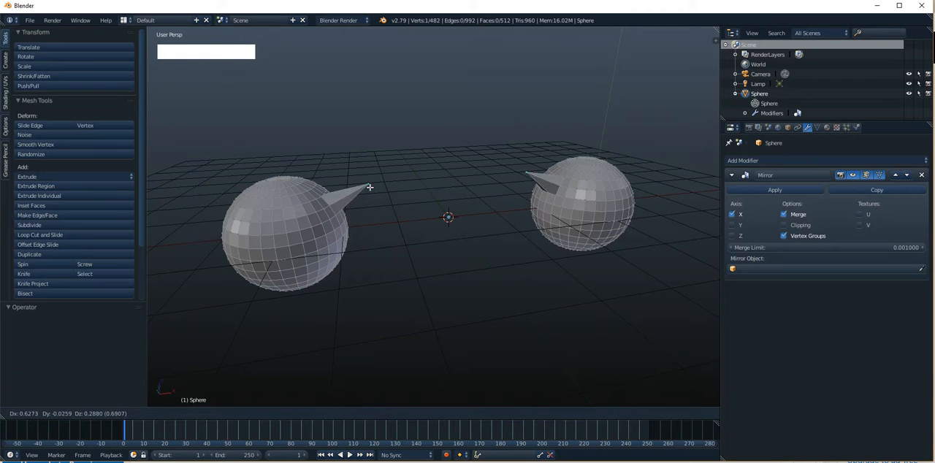
click(375, 198)
key(Tab)
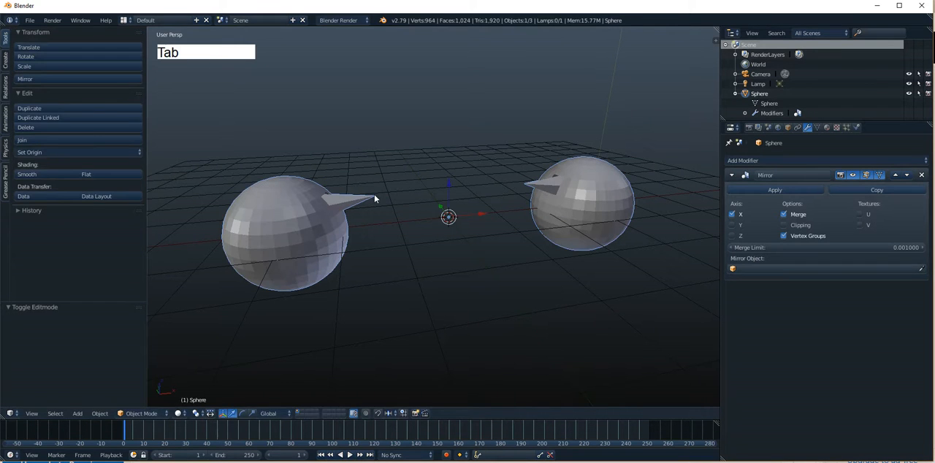
Raise the spike's tip vertex about 0.2 along Z in Edit Mode, and return to Object Mode to view both spheres
key(Tab)
mouse_move(375, 199)
right_down()
mouse_move(348, 209)
mouse_move(362, 217)
mouse_move(373, 187)
right_up()
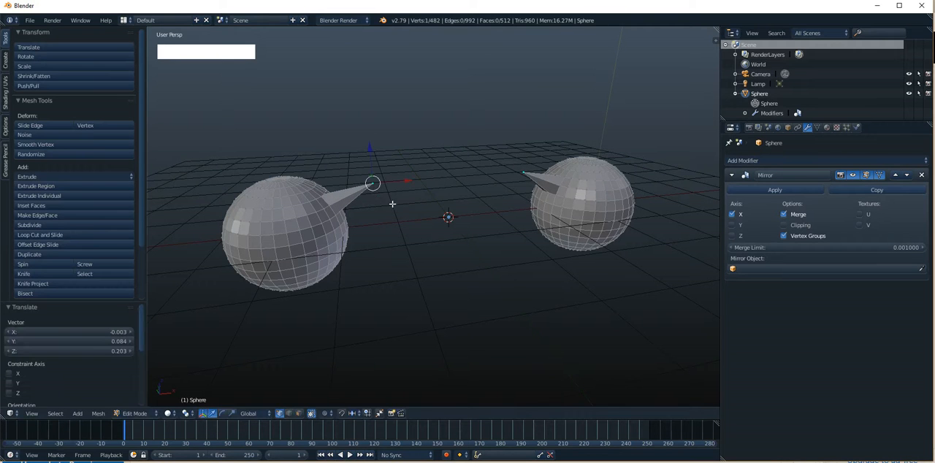
alt+drag(373, 183, 529, 220)
key(Tab)
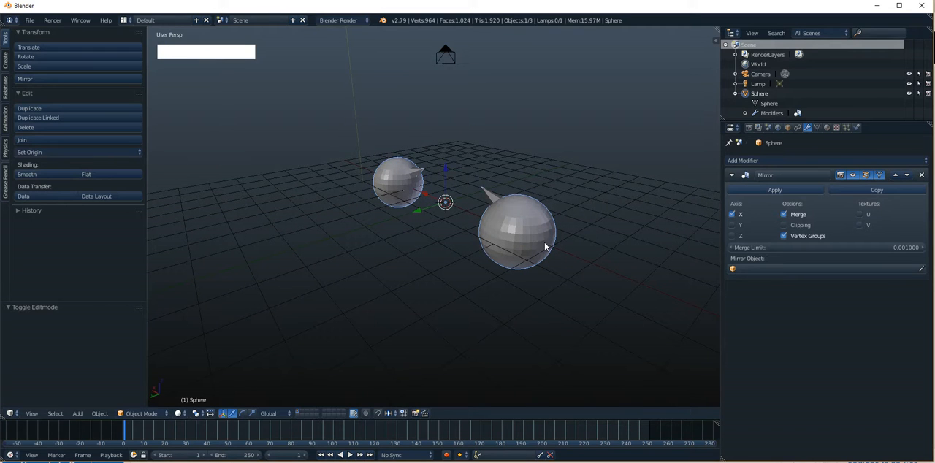
alt+drag(489, 233, 534, 222)
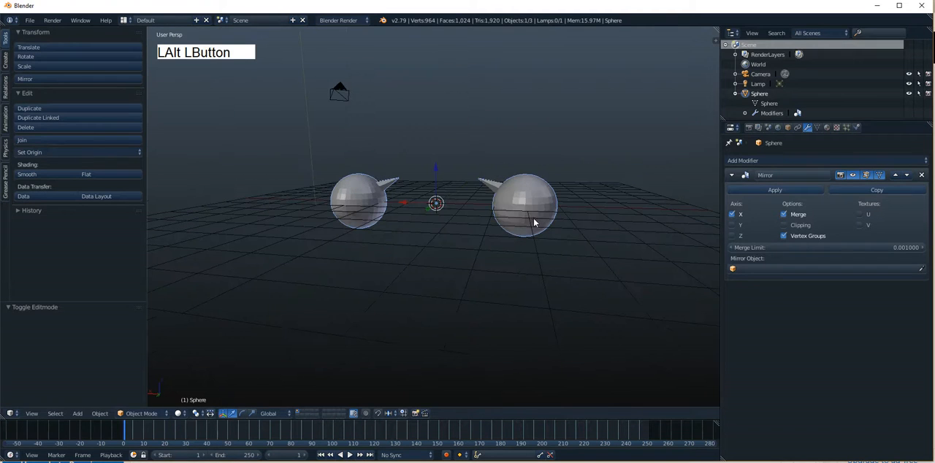
Add a cube mesh at the 3D cursor and move it about 6 units along Y, away from the mirrored spheres
alt+drag(534, 194, 534, 193)
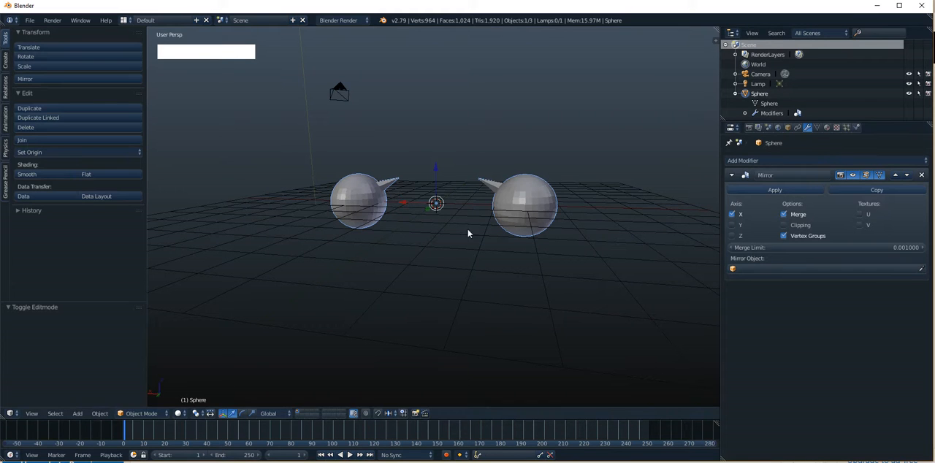
alt+drag(468, 234, 497, 235)
key(shift+a)
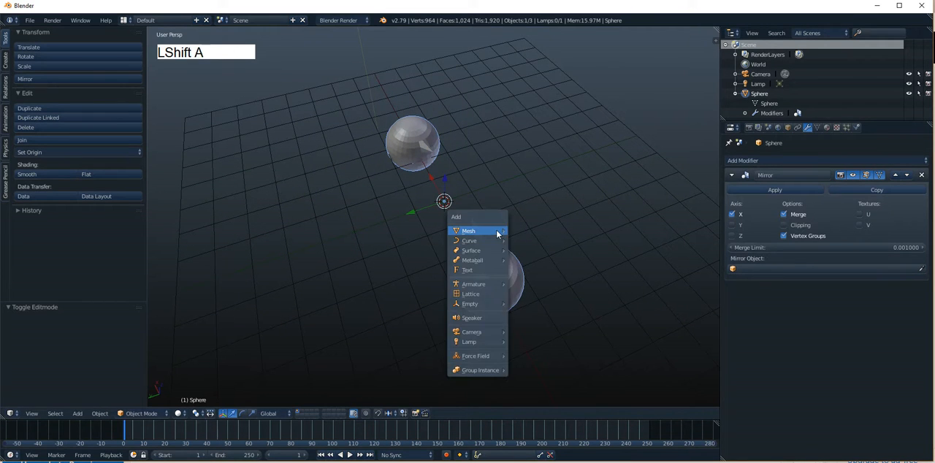
mouse_move(497, 232)
click(529, 240)
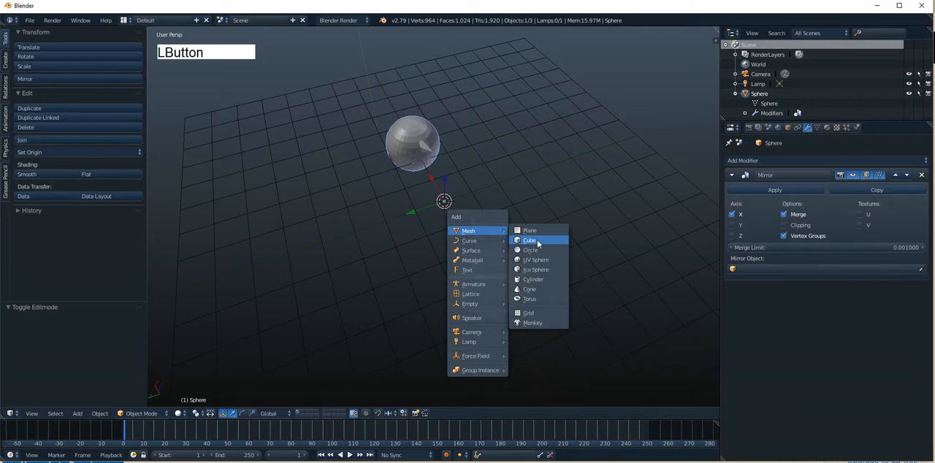
drag(410, 212, 207, 247)
alt+drag(307, 240, 422, 207)
alt+shift+drag(423, 217, 443, 201)
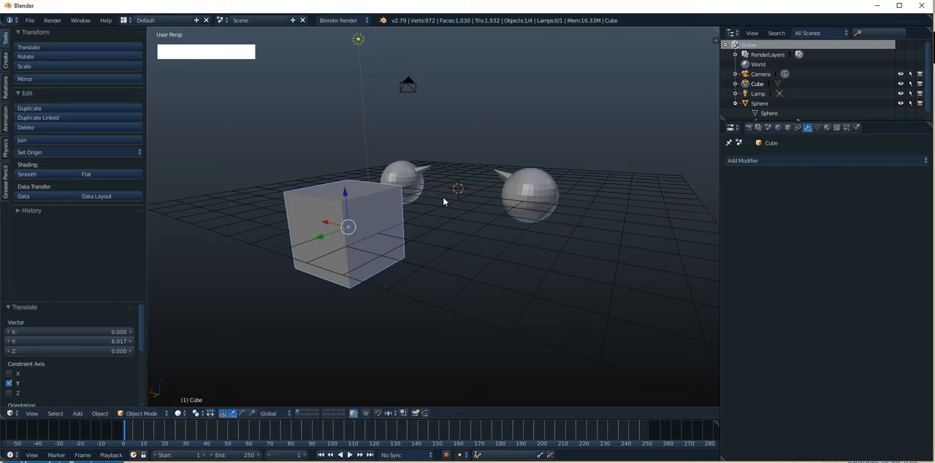
Replace the cube object's mesh data with the existing Sphere mesh data-block
right_click(390, 203)
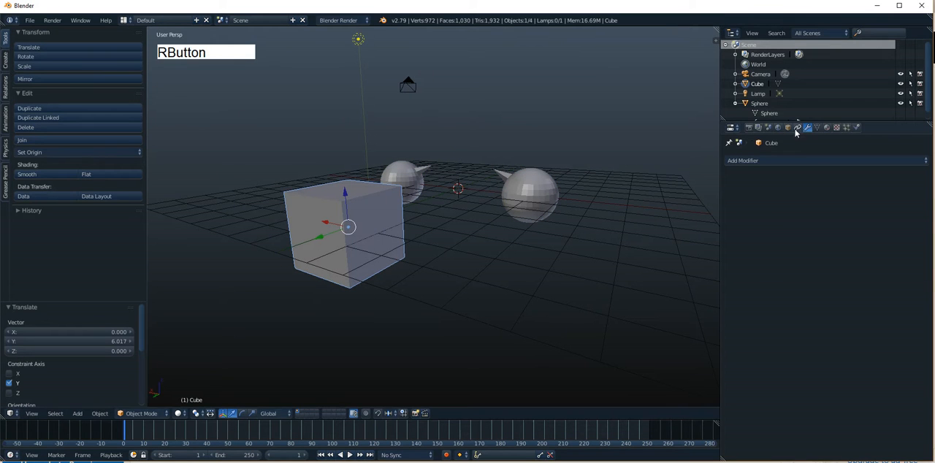
click(816, 127)
click(732, 160)
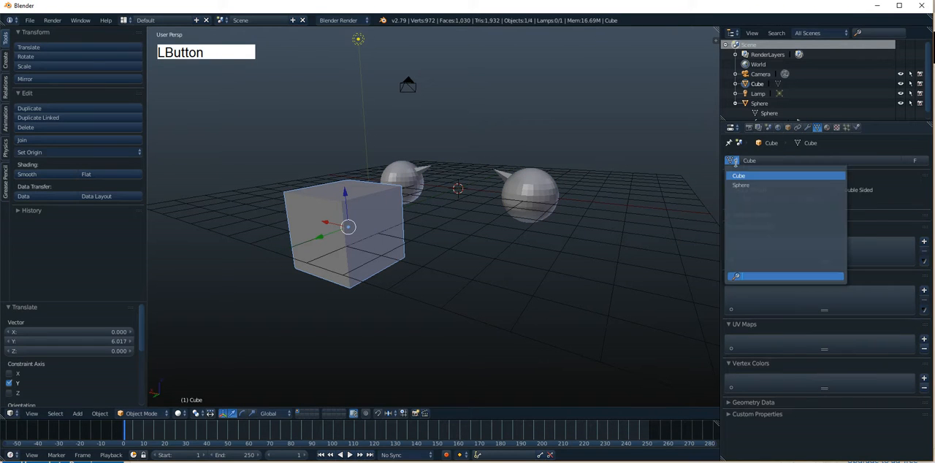
click(741, 185)
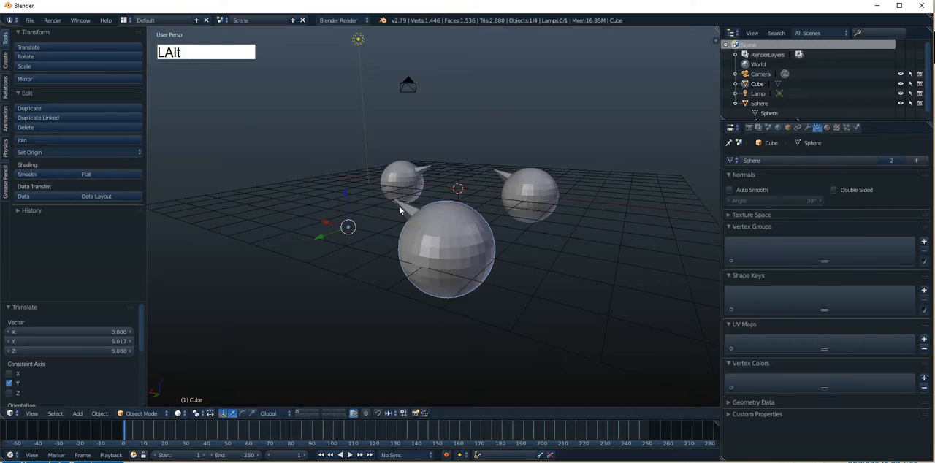
mouse_move(399, 205)
alt+mouse_down()
mouse_move(448, 218)
mouse_move(404, 211)
mouse_move(412, 214)
alt+mouse_up()
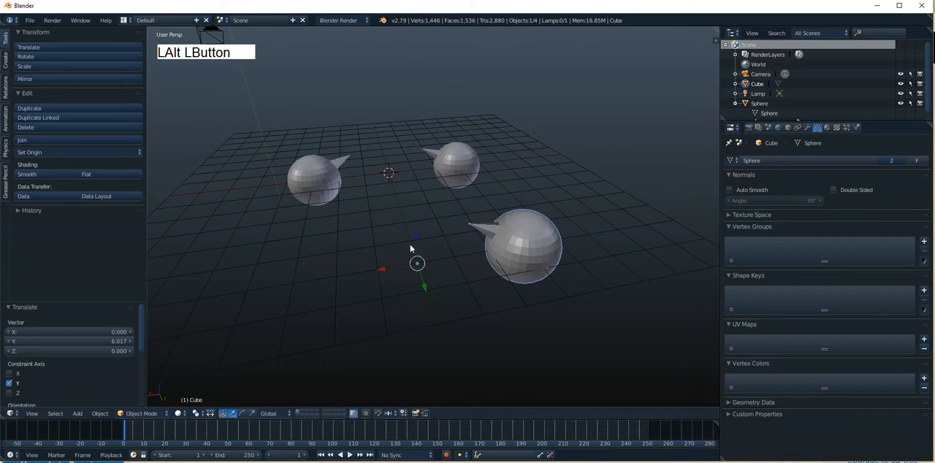
In Edit Mode on the Cube object, move all vertices along X toward its origin, and return to Object Mode
right_click(456, 156)
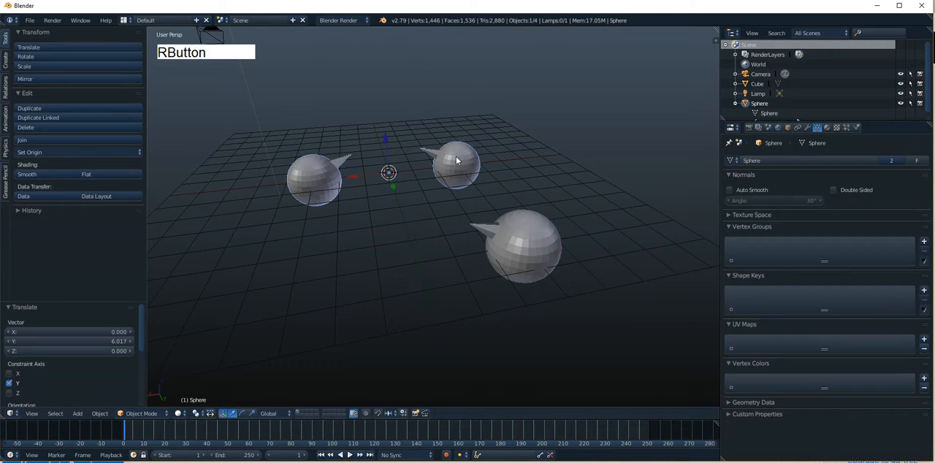
right_click(515, 243)
key(Tab)
key(a)
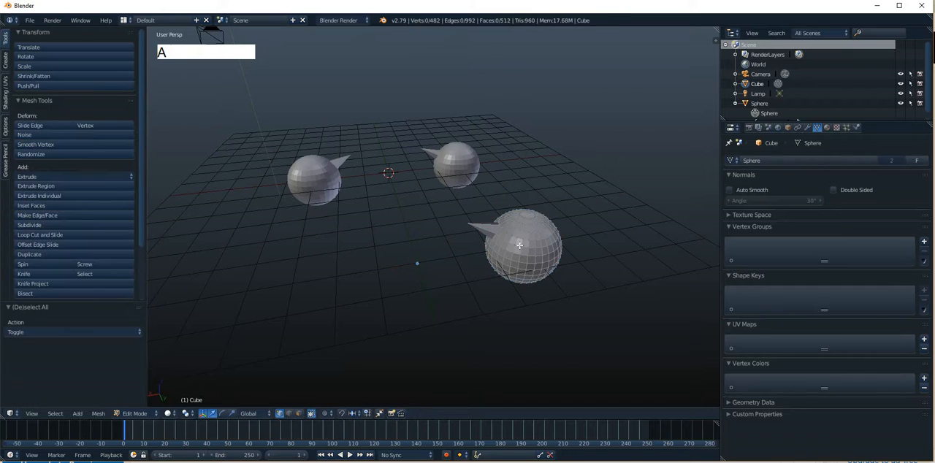
key(a)
drag(502, 256, 405, 267)
key(Tab)
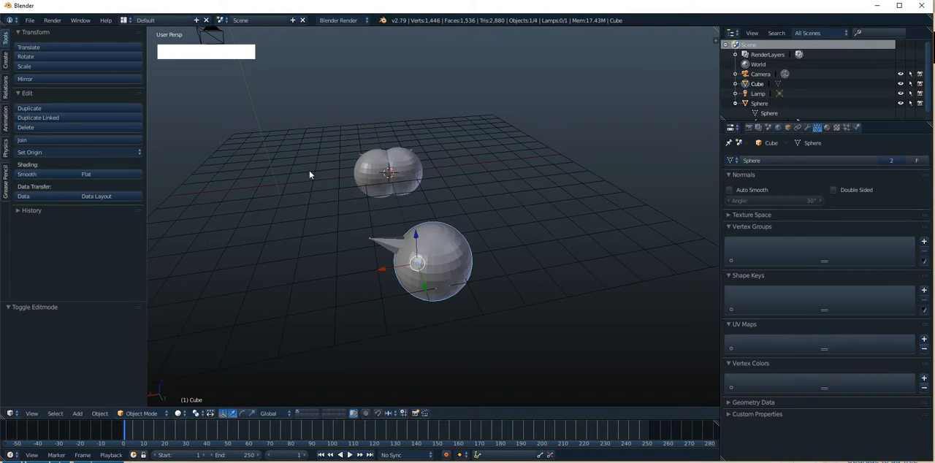
Move the whole shared mesh back along X away from the Cube object's origin in Edit Mode, and return to Object Mode
key(Tab)
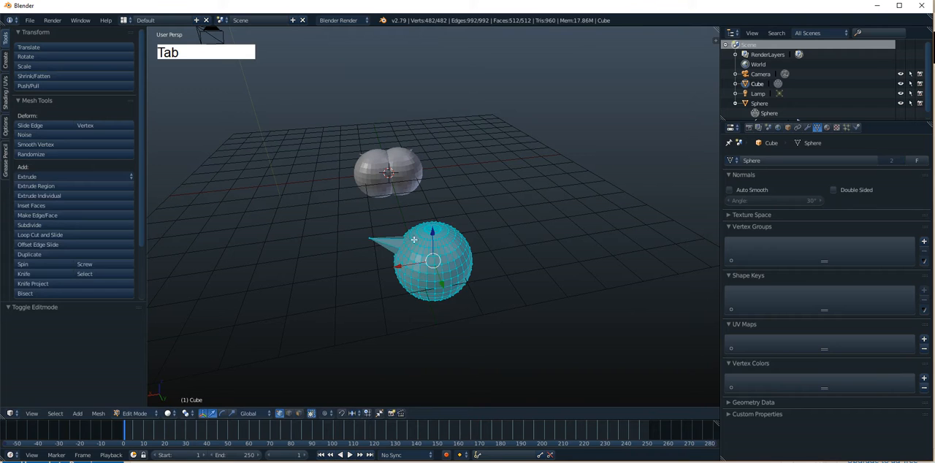
drag(401, 271, 478, 251)
key(Tab)
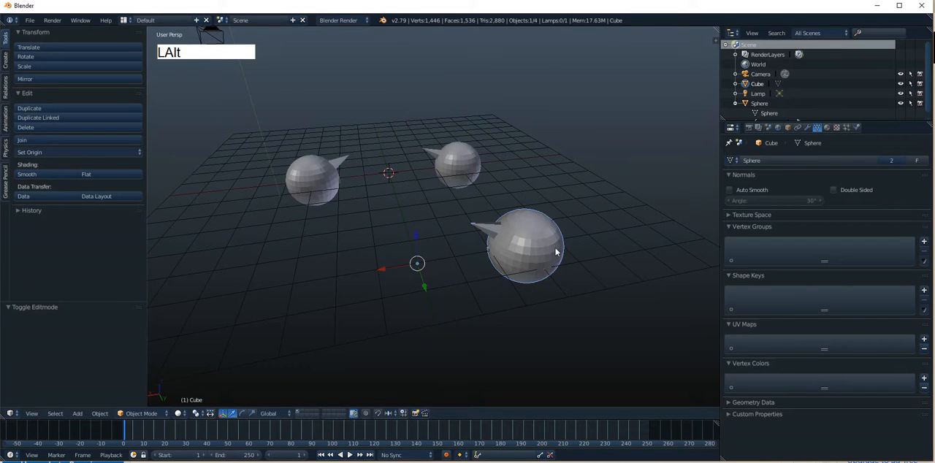
Add an Array modifier to the Cube object and set its count to 16
alt+drag(555, 252, 474, 226)
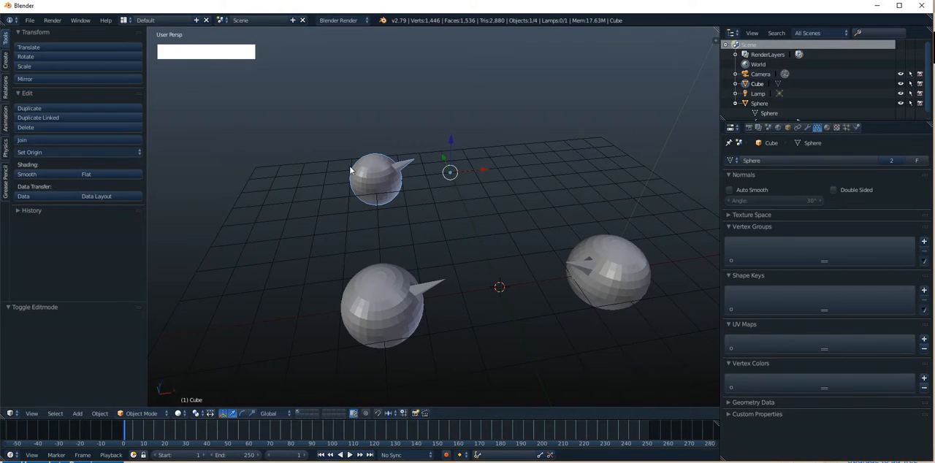
click(806, 128)
click(778, 161)
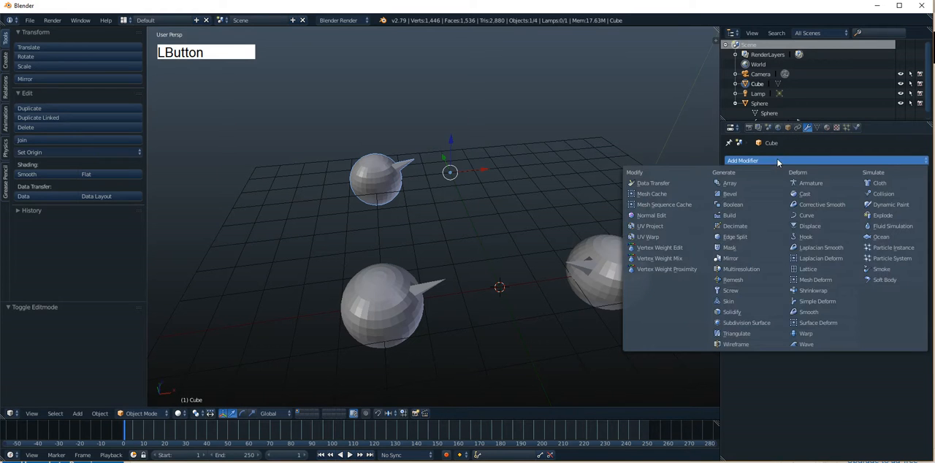
click(742, 182)
alt+drag(476, 193, 475, 166)
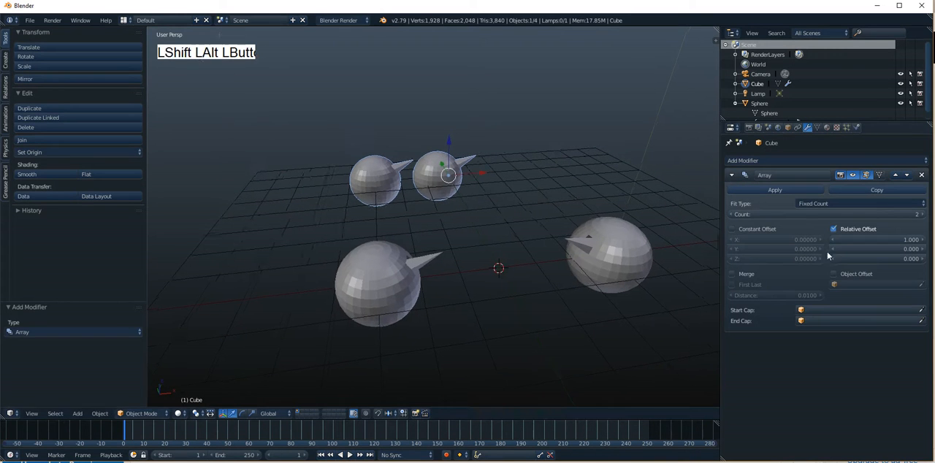
drag(825, 214, 876, 214)
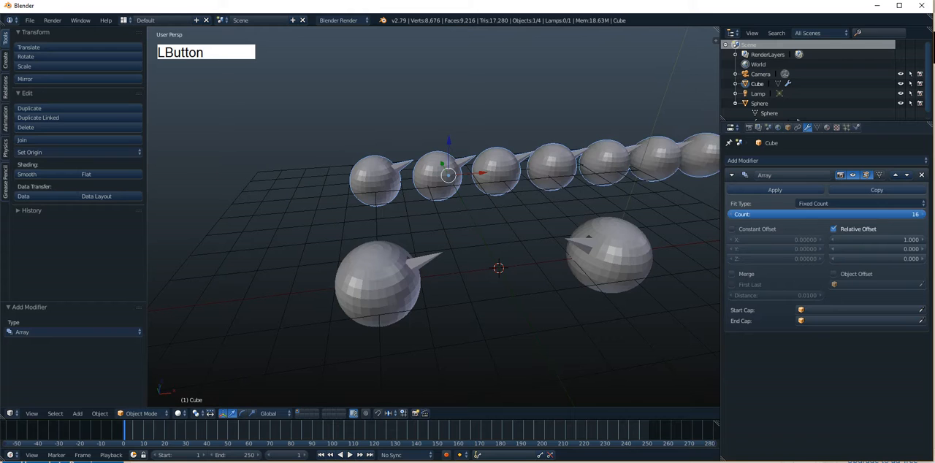
Examine the arrayed row beside the mirrored spheres, selecting each object to compare its modifier
scroll(531, 228, down, 4)
alt+drag(531, 229, 467, 267)
alt+drag(565, 173, 504, 192)
right_click(504, 192)
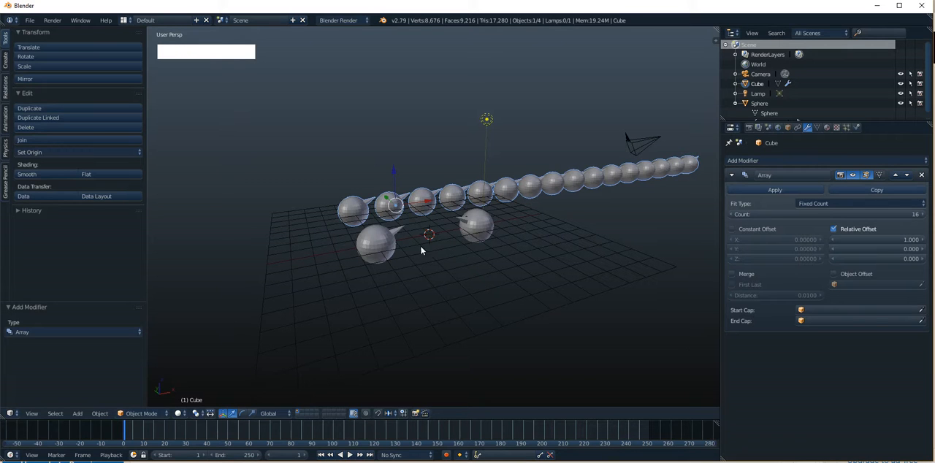
right_click(387, 249)
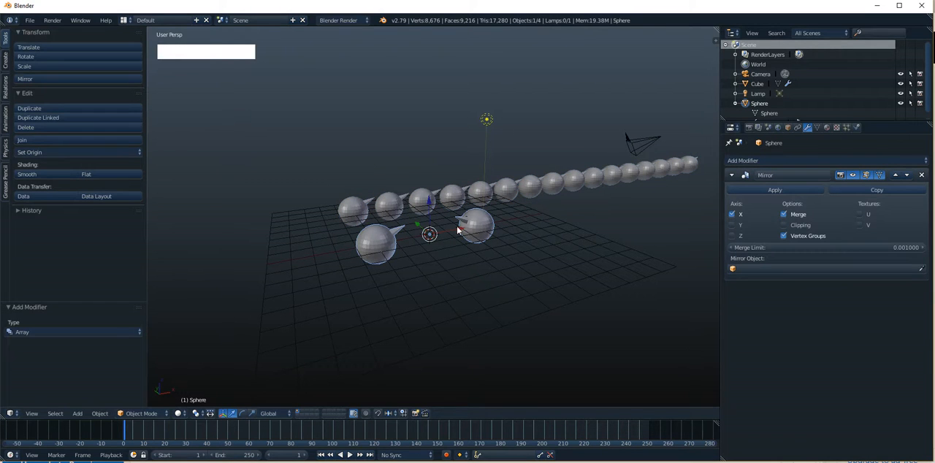
alt+drag(458, 231, 409, 234)
In Edit Mode on the arrayed object, pull the spike's tip vertex far upward into a tall spike, and return to Object Mode
right_click(365, 221)
key(Tab)
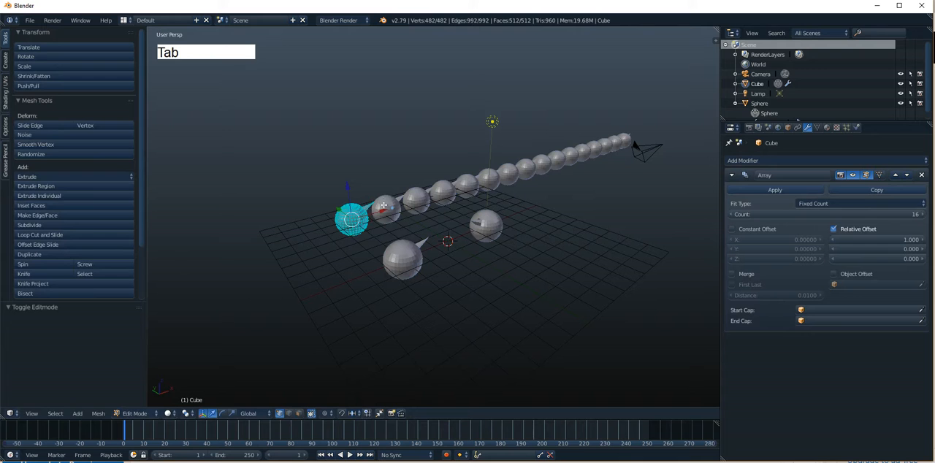
right_drag(378, 203, 371, 116)
click(368, 111)
key(Tab)
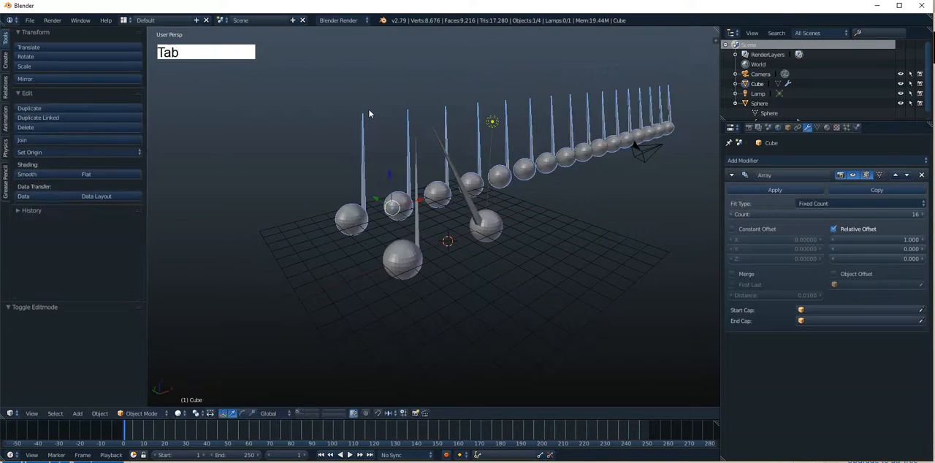